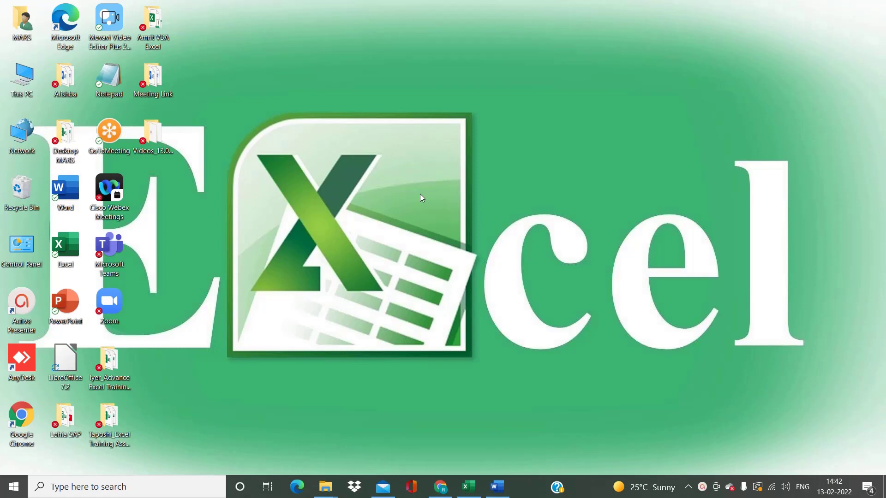
Step: Restore the Book1 employee workbook window from the taskbar
{"action": "left_click", "coordinate": [471, 493]}
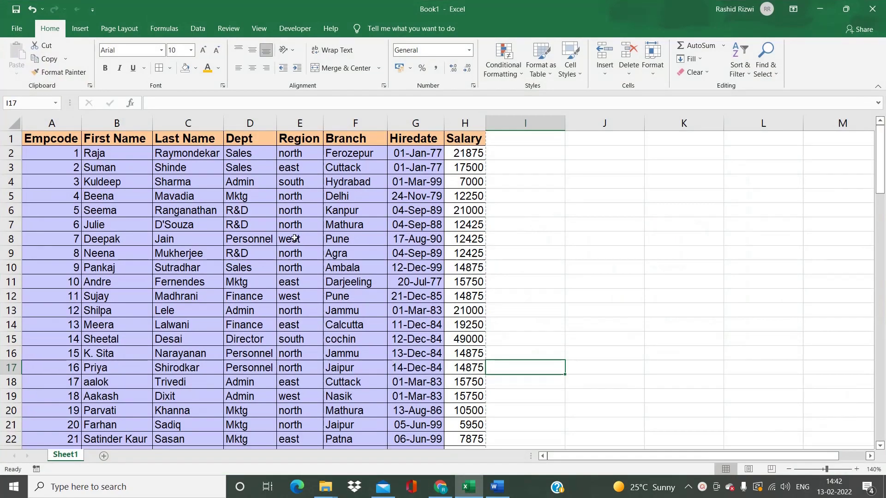
Step: Inspect a table cell and the full hire date stored in cell G3
{"action": "left_click", "coordinate": [294, 239]}
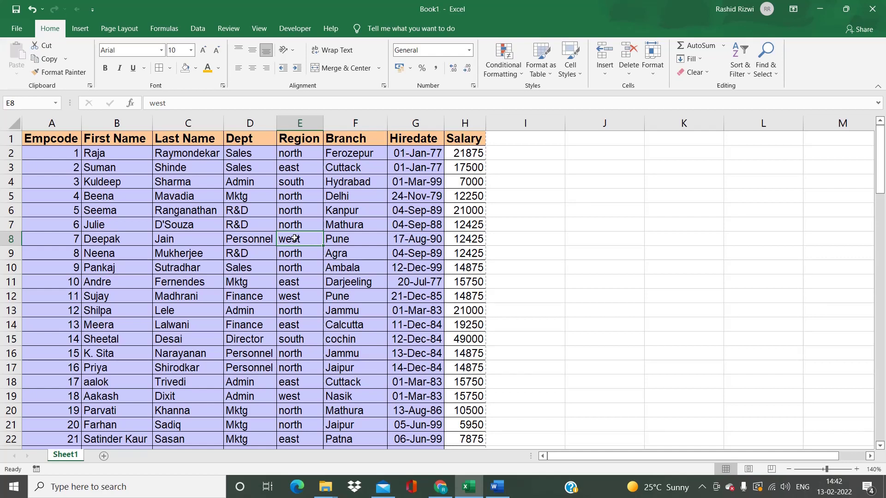
{"action": "left_click", "coordinate": [429, 160]}
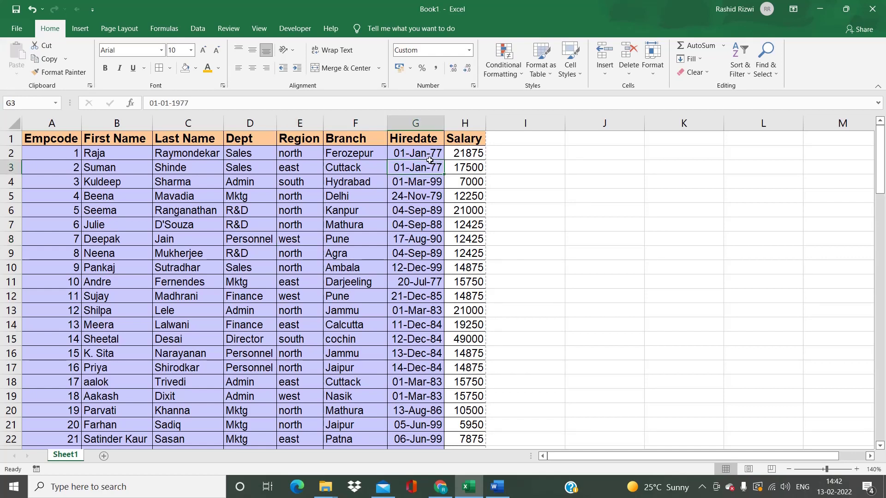
Step: Sort the table by Hiredate ascending so 01-Jan-77 comes first, then select G2
{"action": "left_click", "coordinate": [197, 28]}
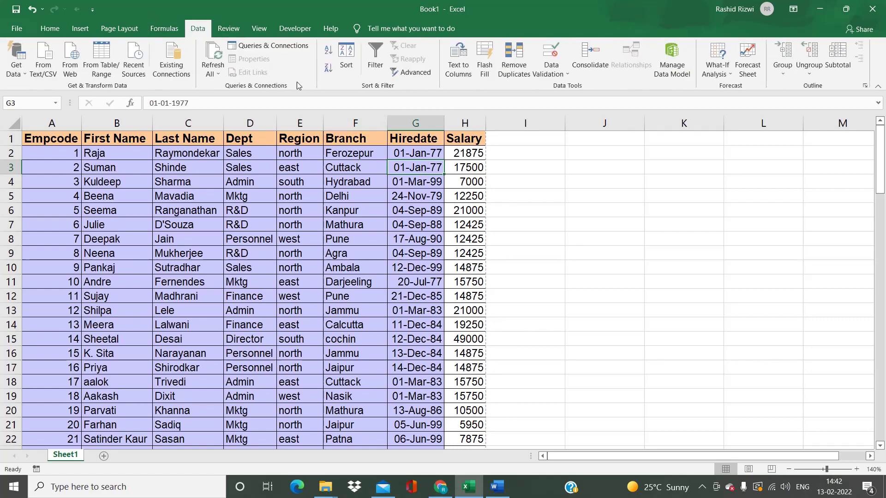
{"action": "left_click", "coordinate": [328, 50]}
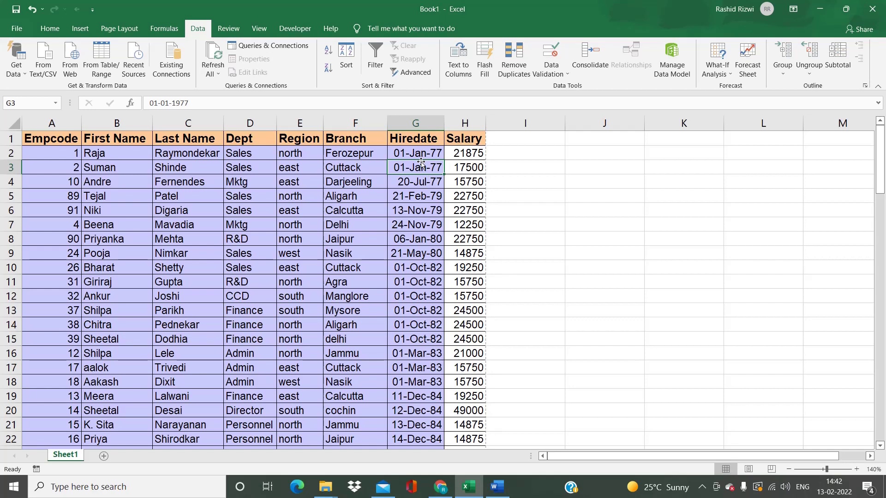
{"action": "left_click", "coordinate": [409, 152]}
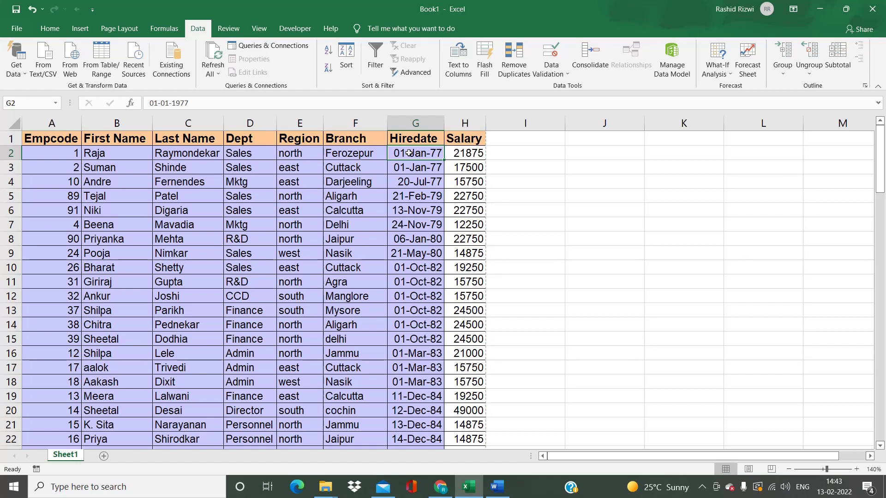
Step: Add the heading 'Month' in cell I1 next to Salary
{"action": "left_click", "coordinate": [476, 140]}
{"action": "left_click", "coordinate": [505, 138]}
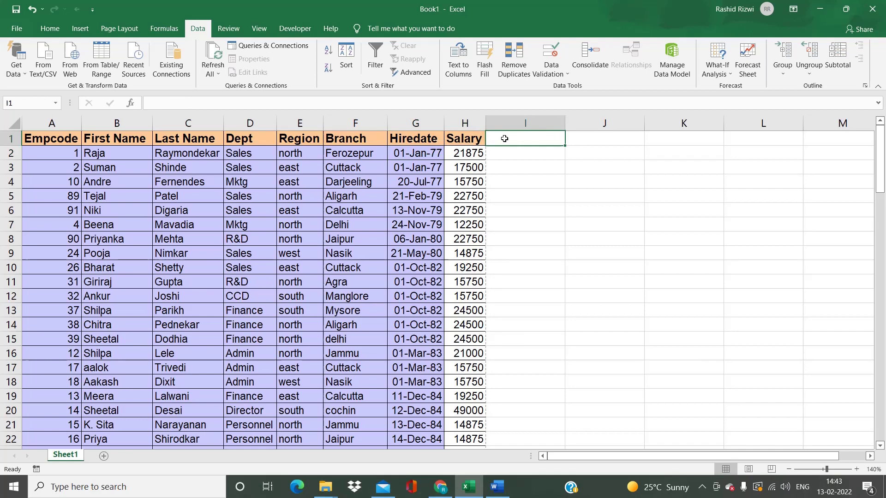
{"action": "type", "text": "M"}
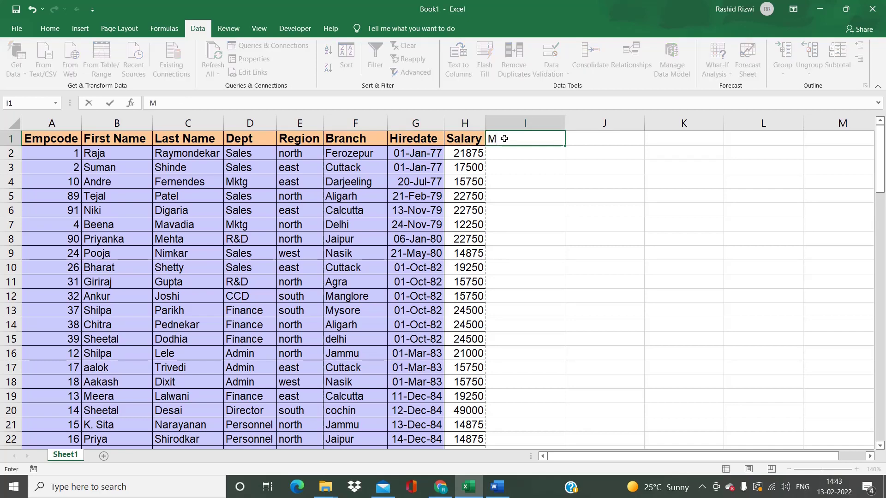
{"action": "type", "text": "onth"}
{"action": "key", "text": "Return"}
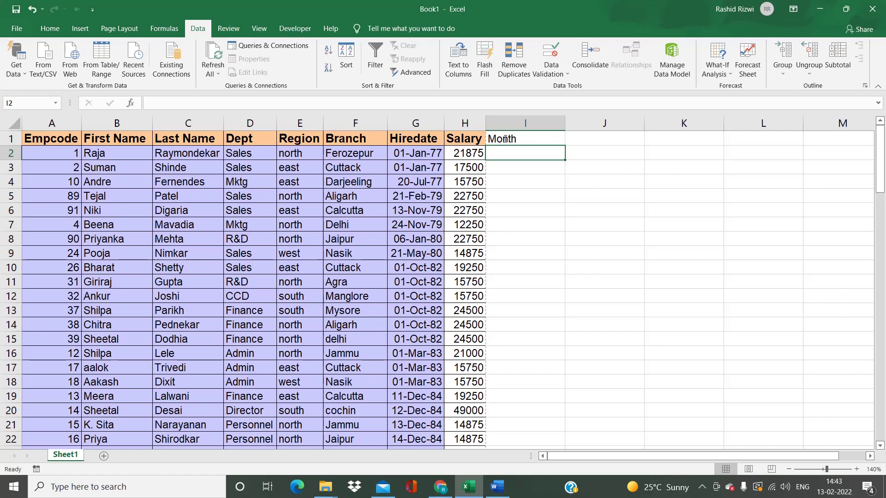
Step: Enter =MONTH(G2) in I2 so it returns hire month 1
{"action": "type", "text": "="}
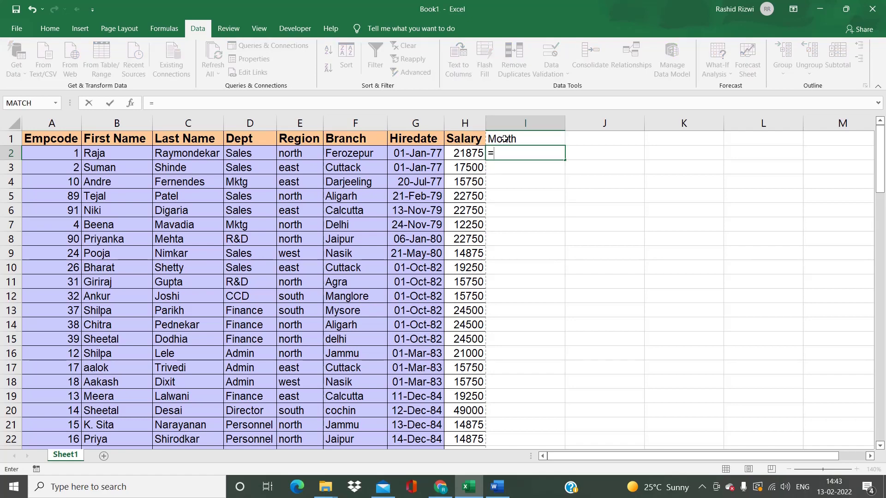
{"action": "type", "text": "MONTH"}
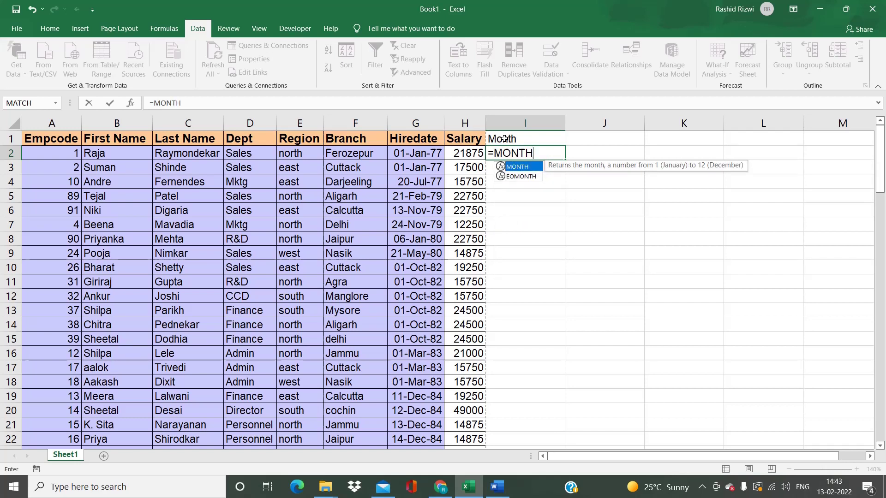
{"action": "type", "text": "("}
{"action": "left_click", "coordinate": [426, 156]}
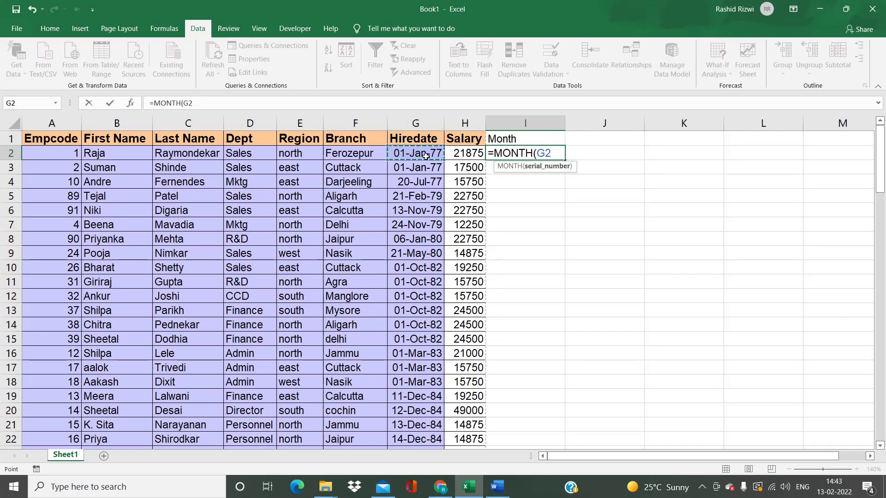
{"action": "type", "text": ")"}
{"action": "key", "text": "Return"}
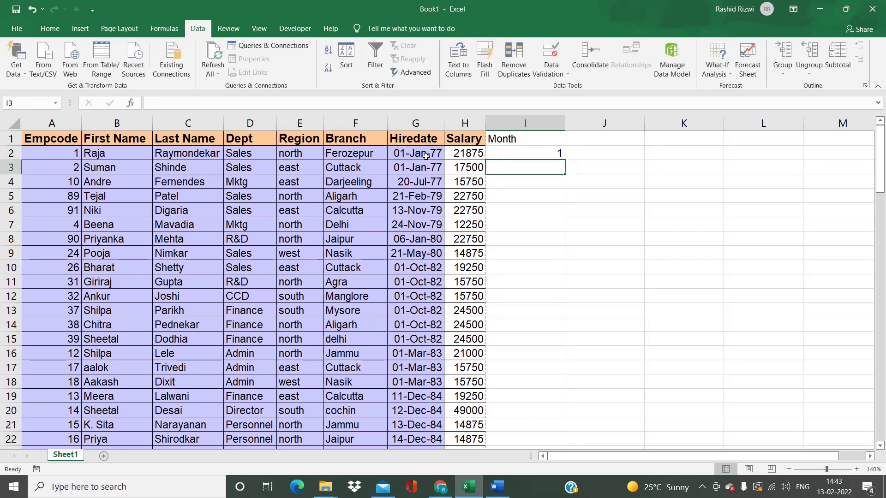
{"action": "double_click", "coordinate": [548, 152]}
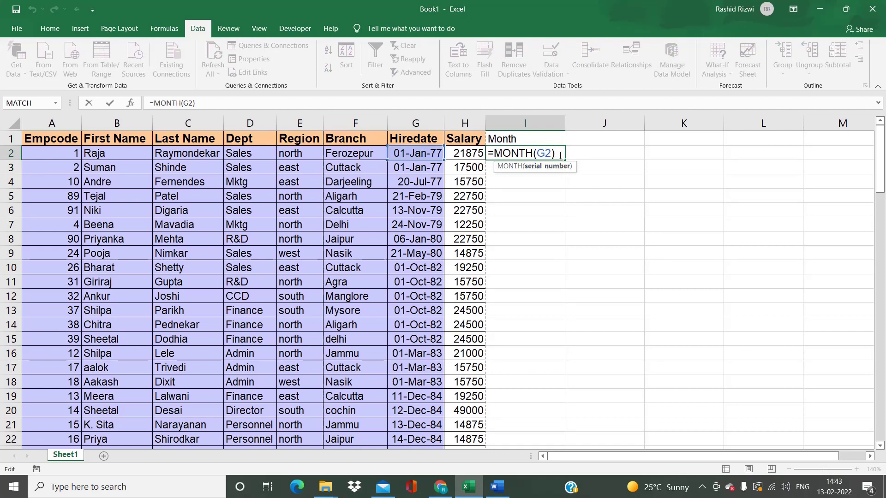
{"action": "left_click", "coordinate": [561, 155]}
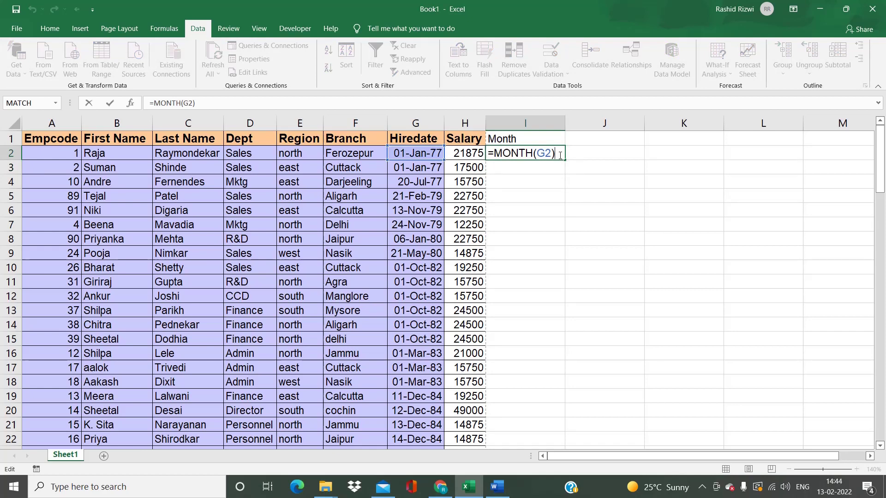
{"action": "key", "text": "Return"}
{"action": "left_click", "coordinate": [556, 155]}
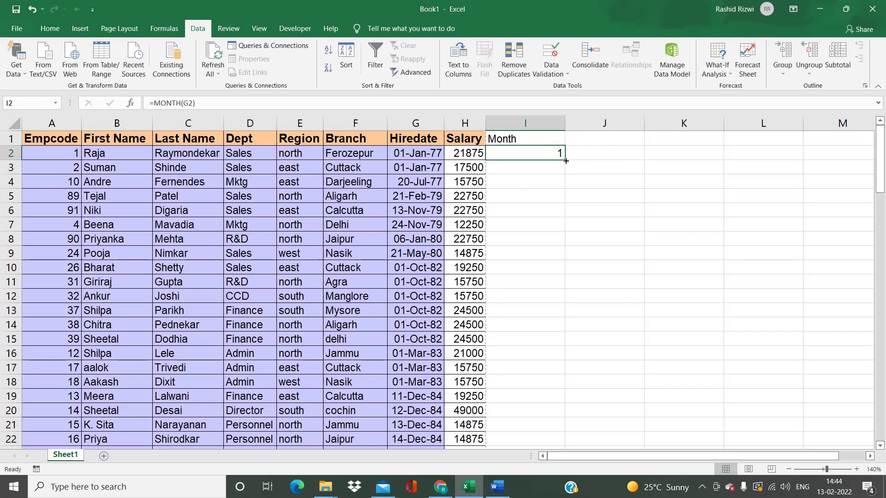
{"action": "double_click", "coordinate": [566, 160]}
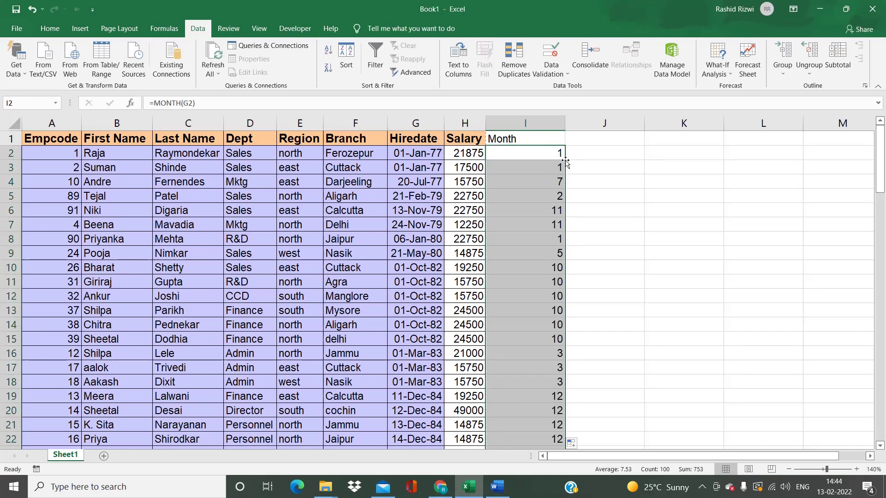
{"action": "left_click", "coordinate": [529, 122]}
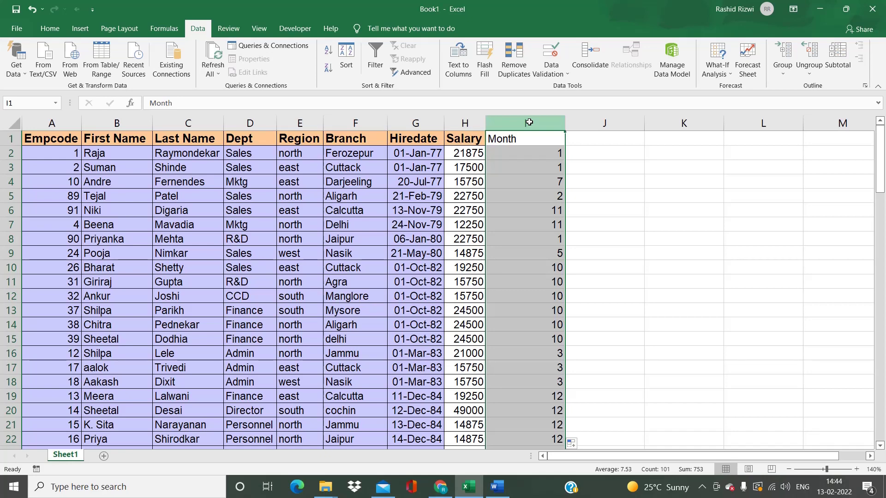
{"action": "left_click", "coordinate": [538, 156]}
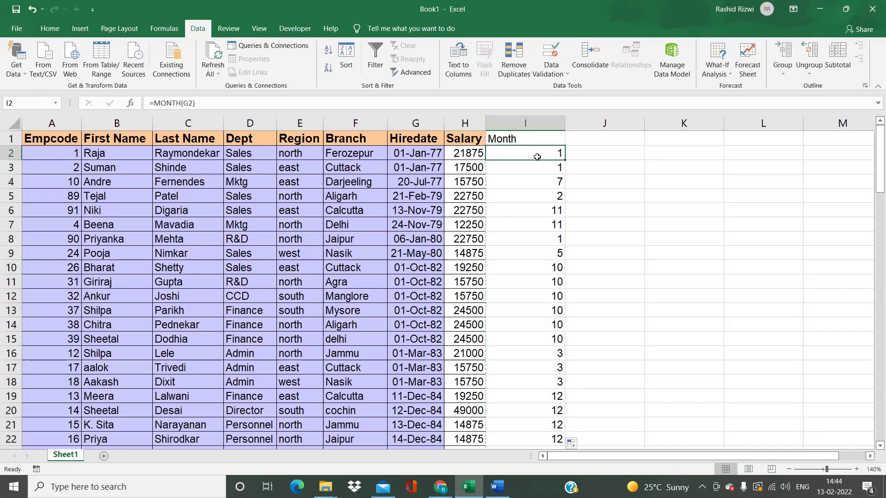
{"action": "double_click", "coordinate": [537, 156]}
{"action": "key", "text": "Return"}
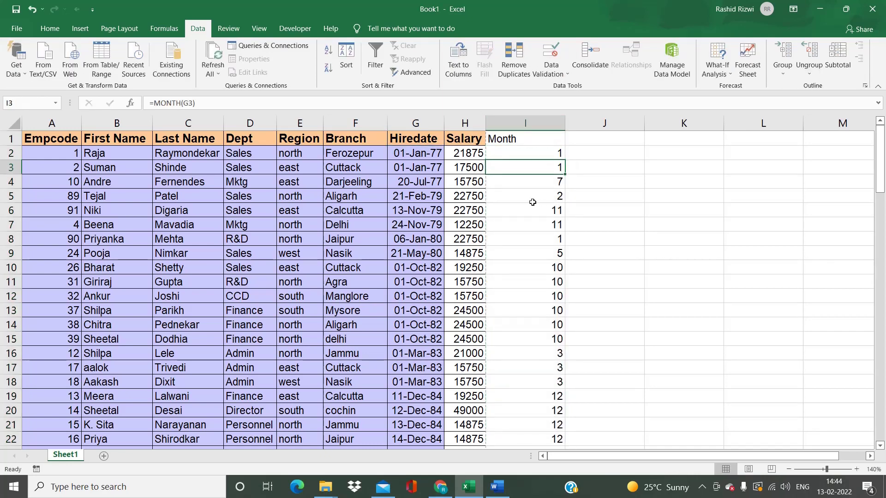
{"action": "left_click", "coordinate": [521, 190]}
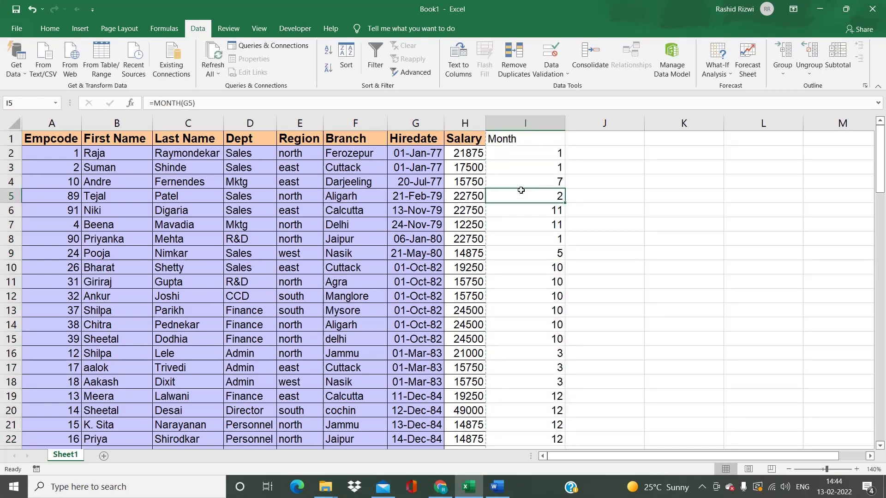
{"action": "left_click", "coordinate": [513, 155]}
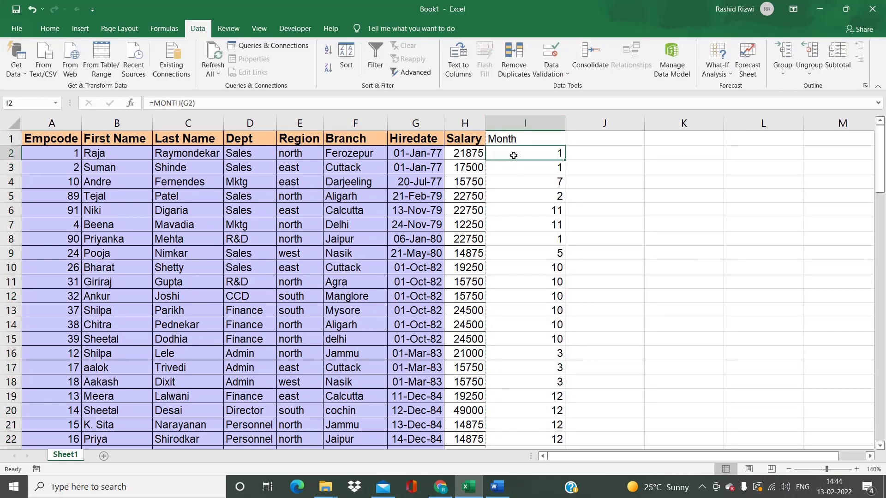
{"action": "left_click", "coordinate": [508, 120]}
{"action": "left_click", "coordinate": [526, 200]}
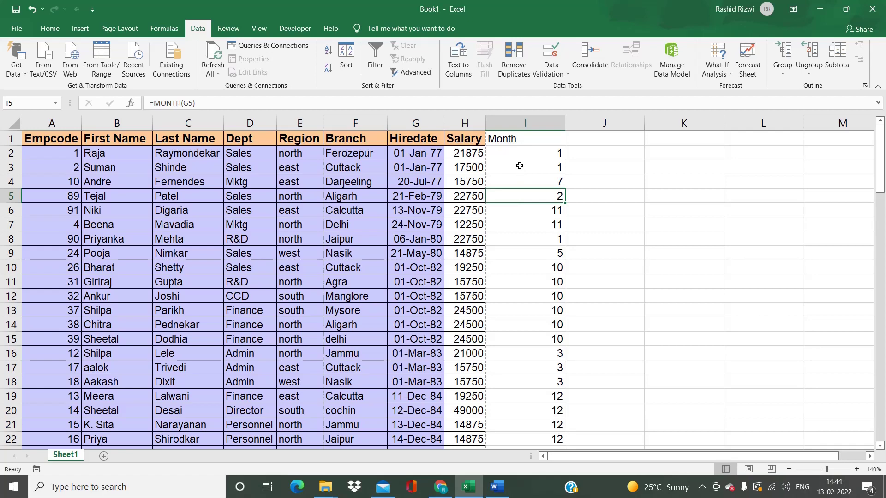
{"action": "left_click", "coordinate": [519, 166]}
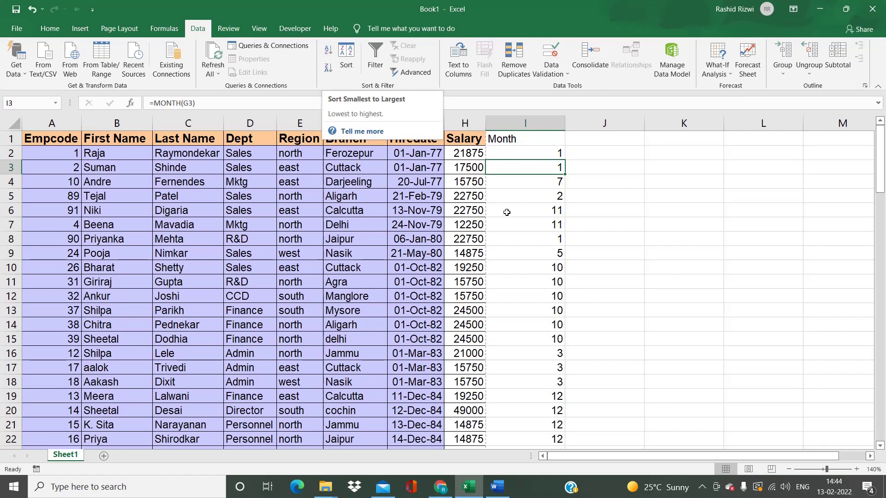
{"action": "left_click", "coordinate": [523, 180]}
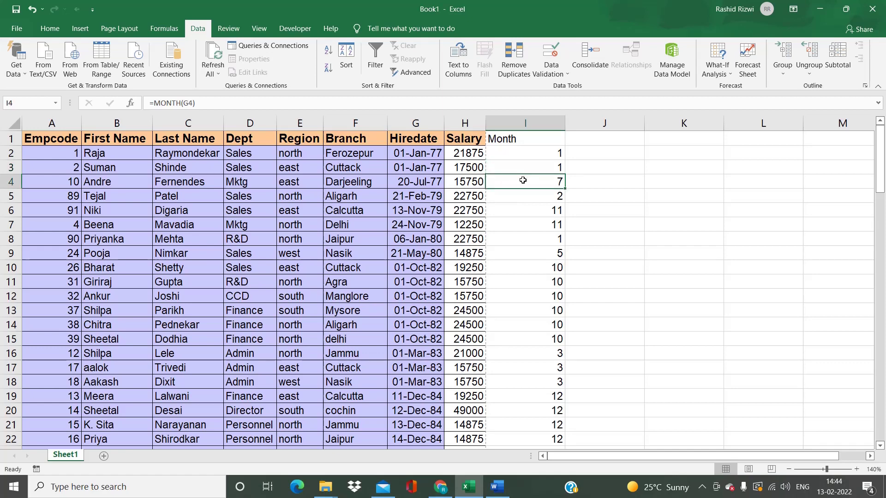
{"action": "left_click", "coordinate": [518, 225]}
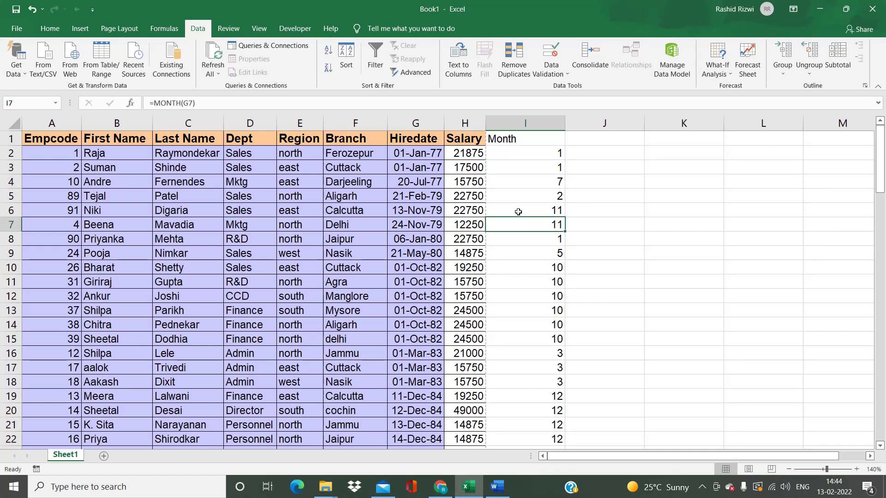
{"action": "left_click", "coordinate": [524, 154]}
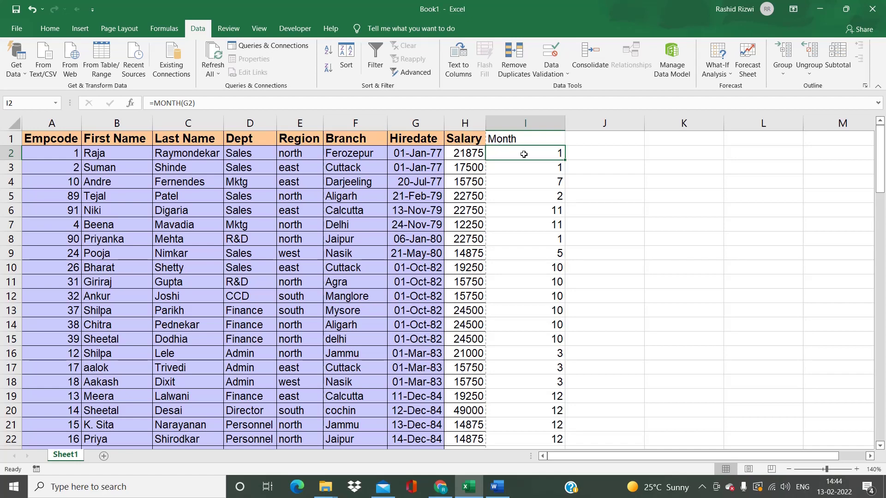
{"action": "double_click", "coordinate": [524, 154]}
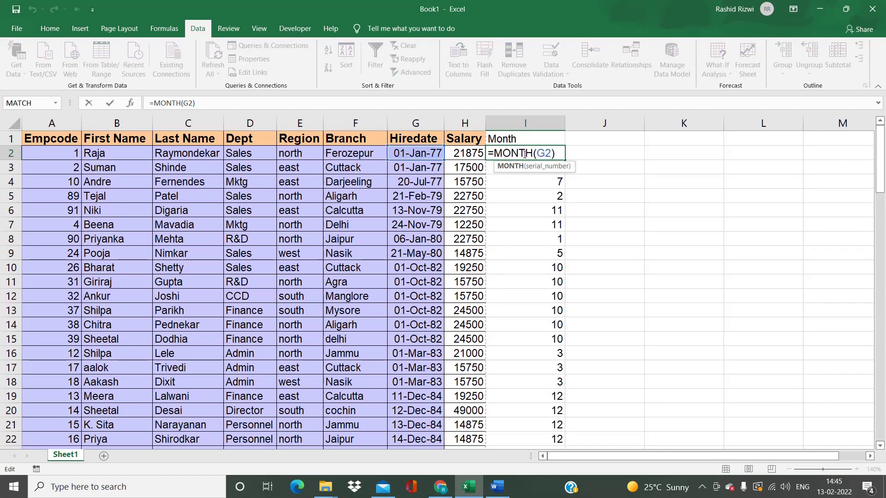
{"action": "key", "text": "Return"}
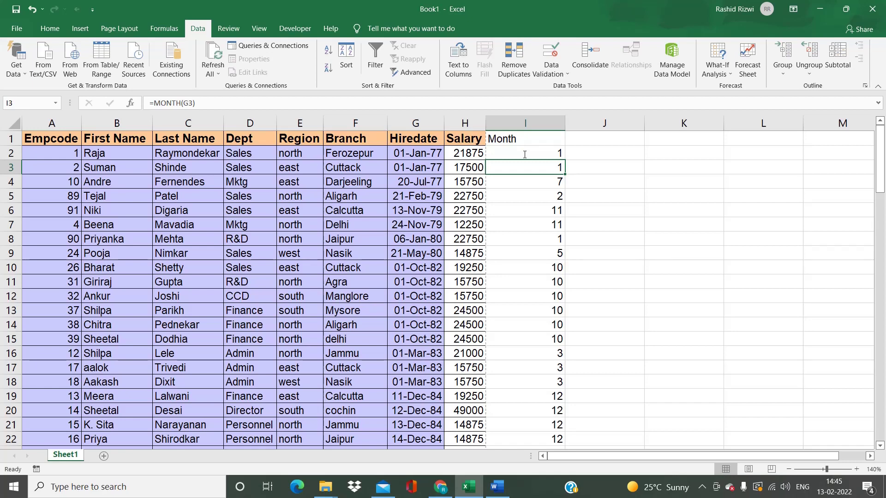
Step: Sort the table by Month ascending so January hires come first, then select column I
{"action": "left_click", "coordinate": [325, 52]}
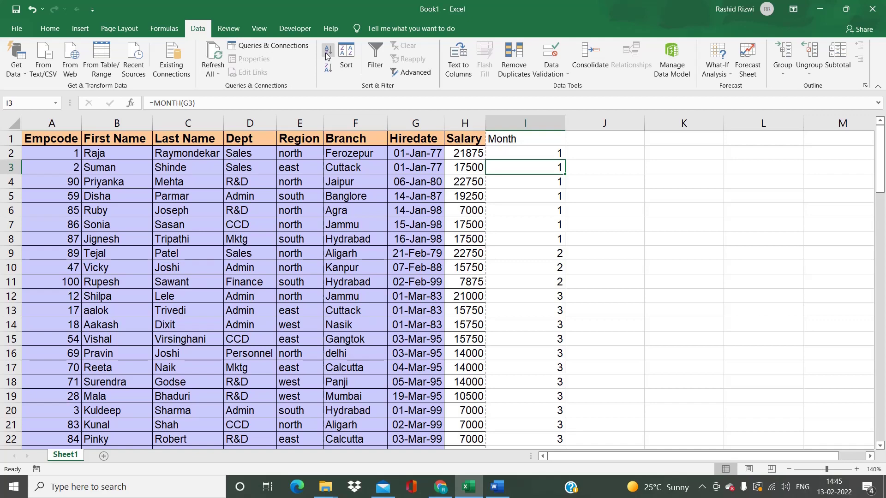
{"action": "left_click", "coordinate": [509, 122]}
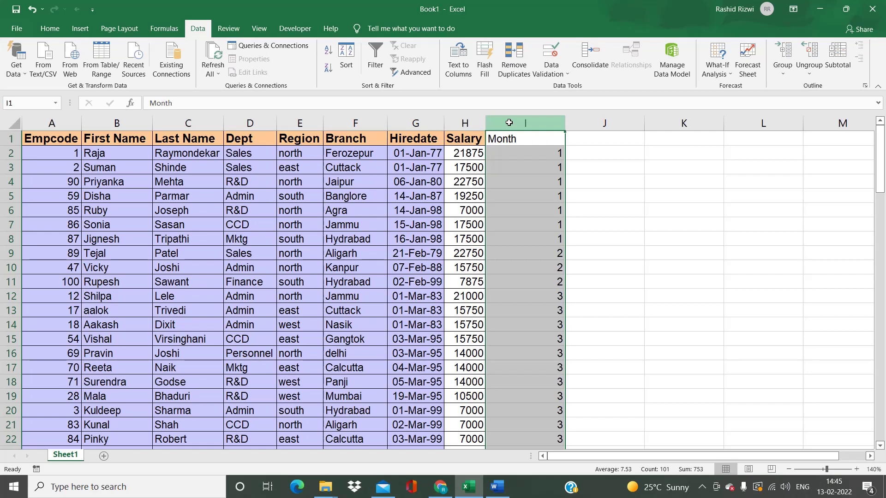
Step: Clear the contents of the Month helper column I
{"action": "key", "text": "Delete"}
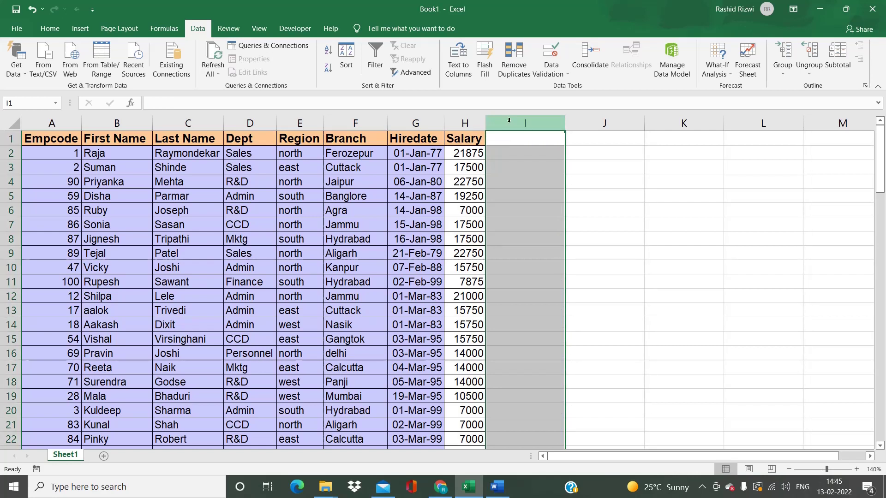